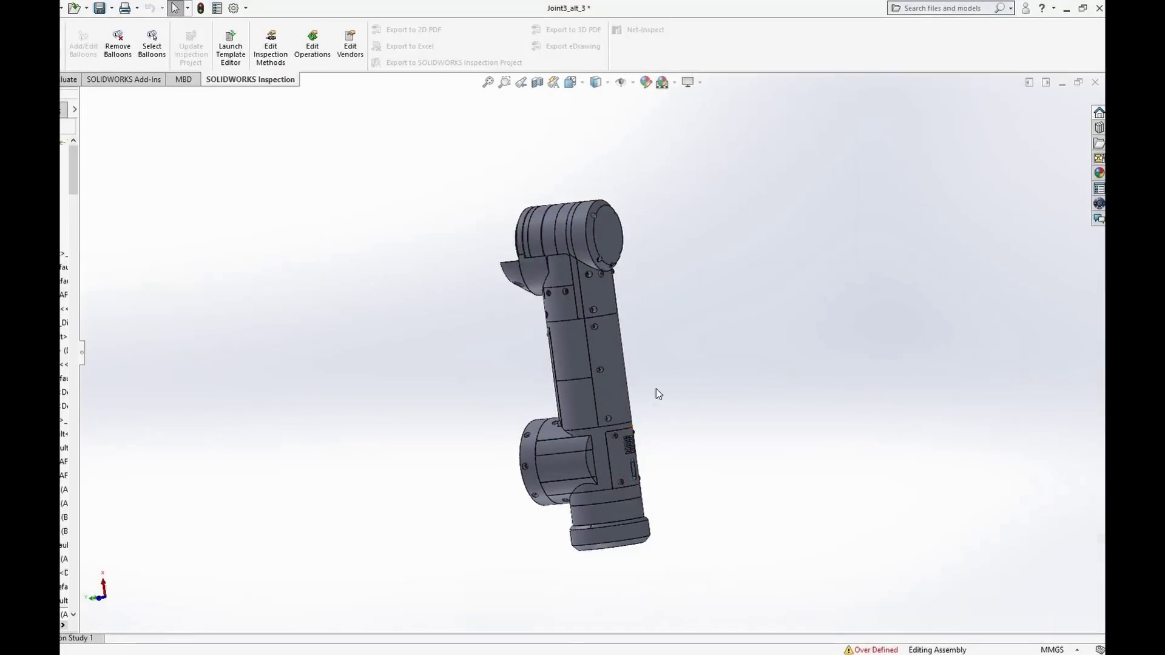
# Hide the joint 3 arm's top cover to reveal its internals.
pyautogui.moveTo(657, 389)
pyautogui.mouseDown(button='middle')
pyautogui.moveTo(784, 367)
pyautogui.moveTo(701, 381)
pyautogui.mouseUp(button='middle')
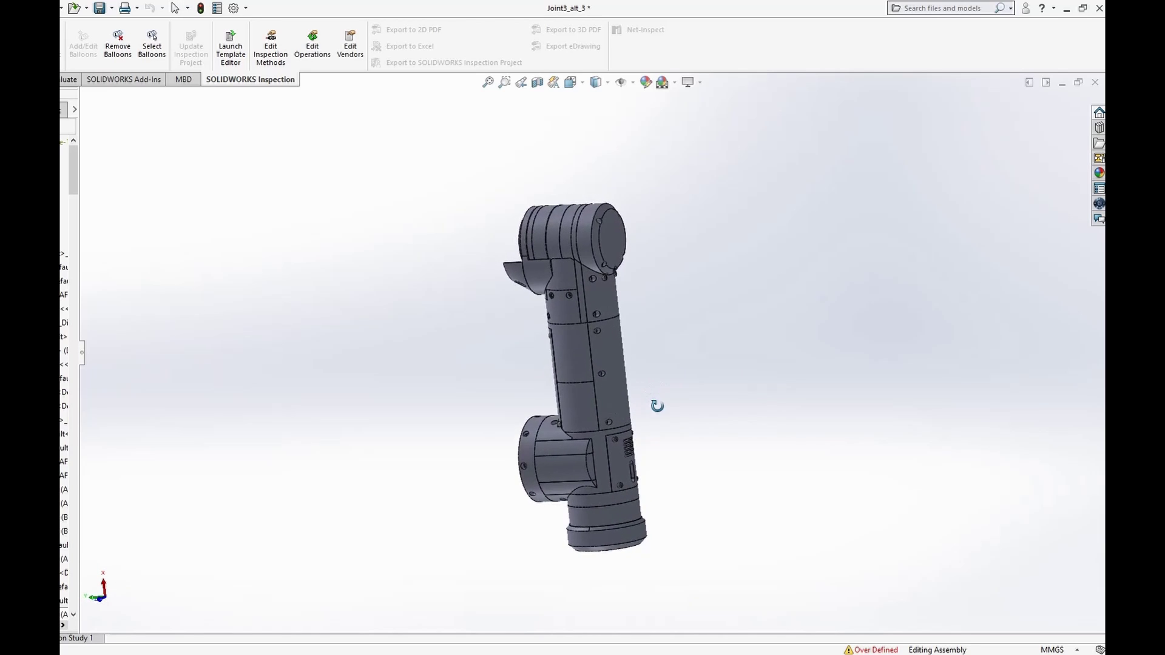
pyautogui.click(620, 401)
pyautogui.moveTo(738, 293); pyautogui.dragTo(637, 274, button='middle')
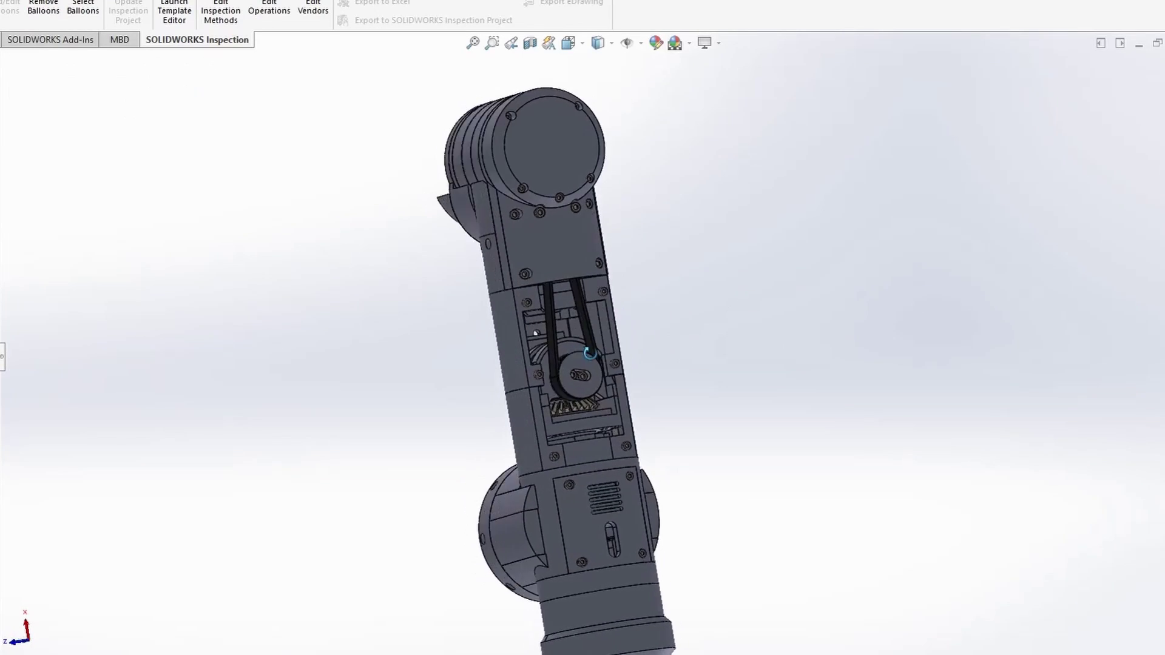
pyautogui.click(578, 163)
pyautogui.click(694, 118)
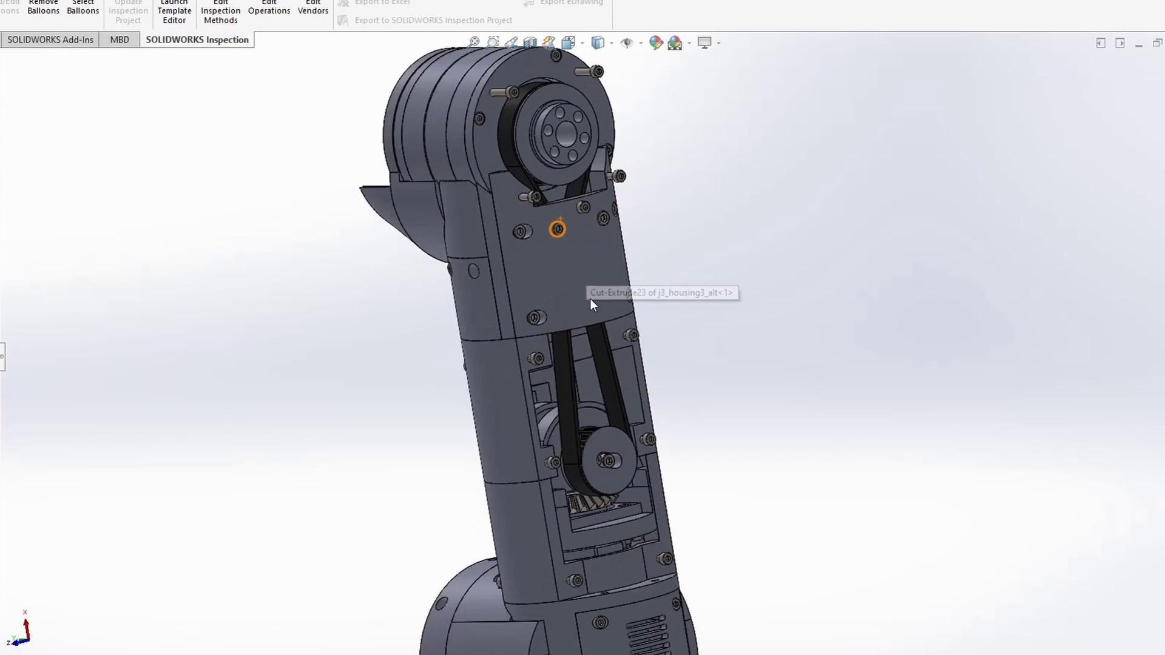
# Hide the front cover to expose the belt, pulley and gear.
pyautogui.moveTo(589, 303)
pyautogui.mouseDown(button='middle')
pyautogui.moveTo(561, 285)
pyautogui.moveTo(510, 410)
pyautogui.mouseUp(button='middle')
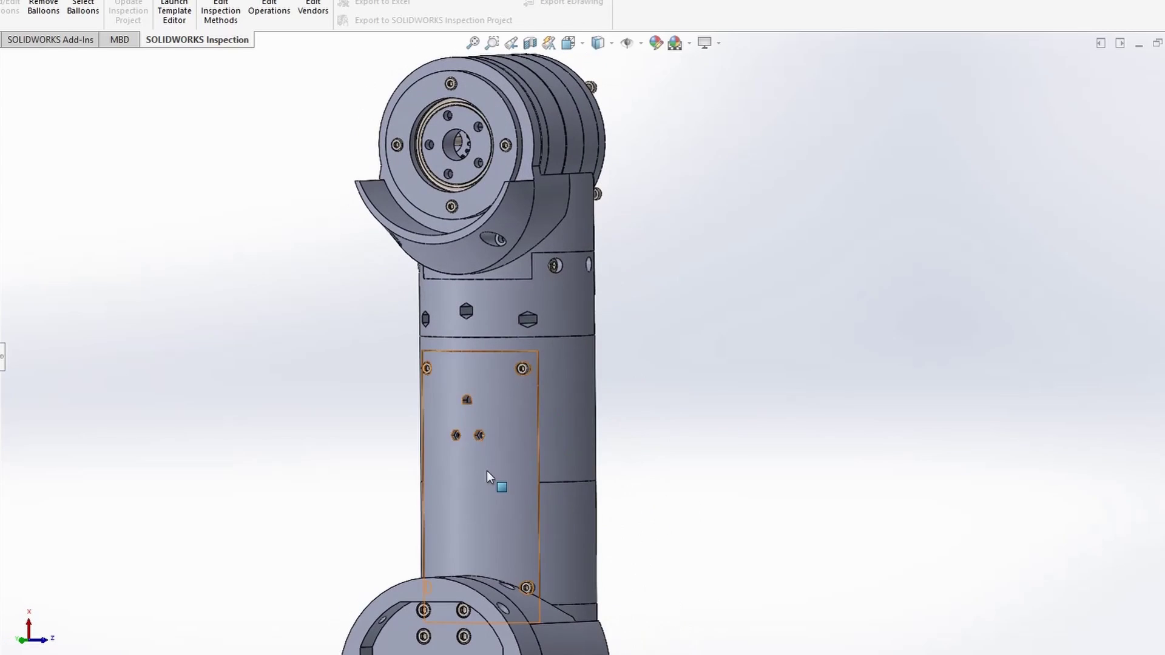
pyautogui.click(492, 468)
pyautogui.click(546, 464)
pyautogui.scroll(4, 507, 490)
pyautogui.moveTo(507, 490)
pyautogui.mouseDown(button='middle')
pyautogui.moveTo(521, 492)
pyautogui.moveTo(465, 492)
pyautogui.moveTo(301, 542)
pyautogui.mouseUp(button='middle')
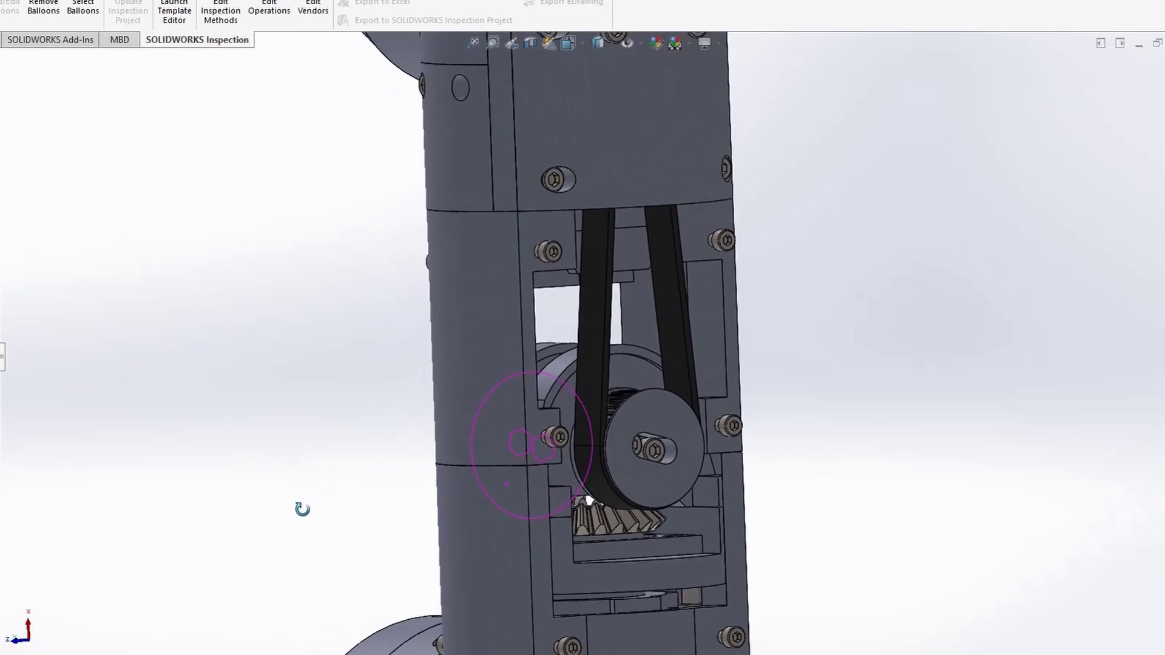
# Hide the vented lower cover panel, then select the plate over the top pulley.
pyautogui.moveTo(534, 536)
pyautogui.mouseDown(button='middle')
pyautogui.moveTo(612, 525)
pyautogui.moveTo(631, 579)
pyautogui.mouseUp(button='middle')
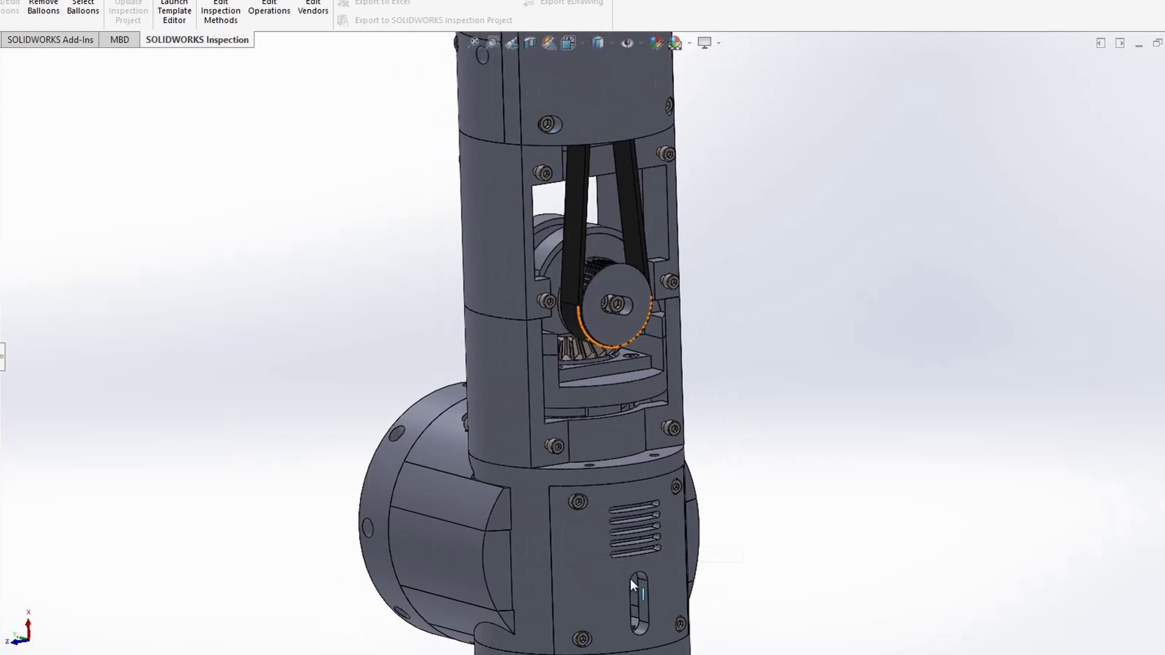
pyautogui.click(596, 579)
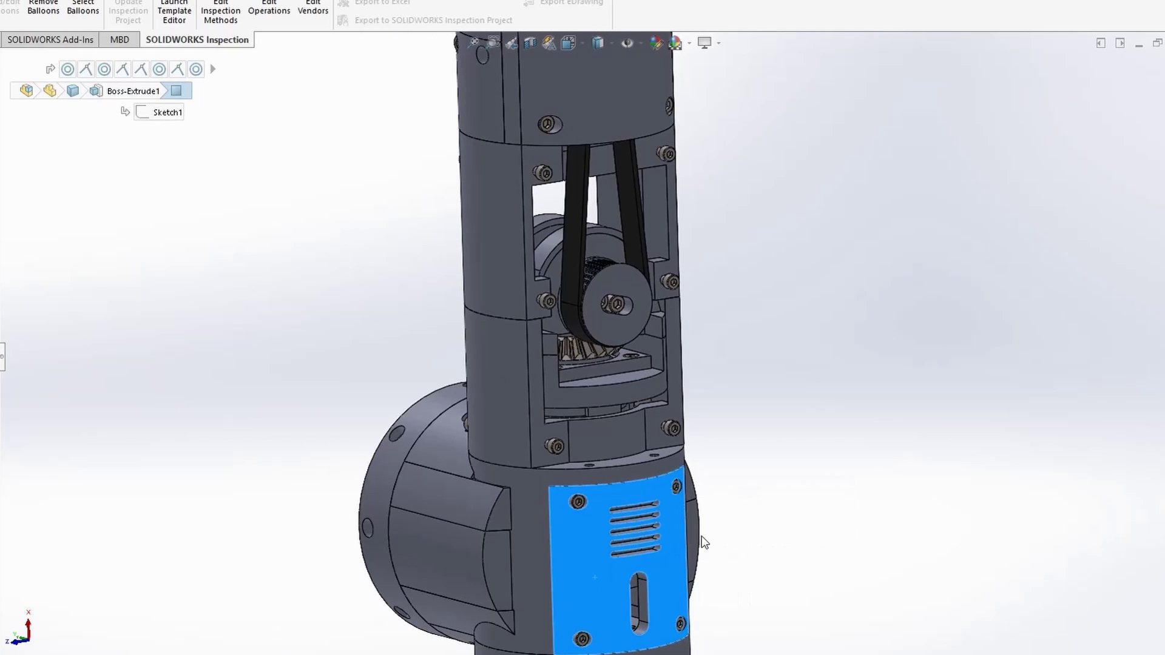
pyautogui.press('Tab')
pyautogui.moveTo(660, 589)
pyautogui.mouseDown(button='middle')
pyautogui.moveTo(649, 506)
pyautogui.moveTo(579, 379)
pyautogui.mouseUp(button='middle')
pyautogui.scroll(-4, 564, 182)
pyautogui.moveTo(546, 200)
pyautogui.mouseDown(button='middle')
pyautogui.moveTo(618, 182)
pyautogui.moveTo(673, 215)
pyautogui.moveTo(583, 241)
pyautogui.mouseUp(button='middle')
pyautogui.click(577, 246)
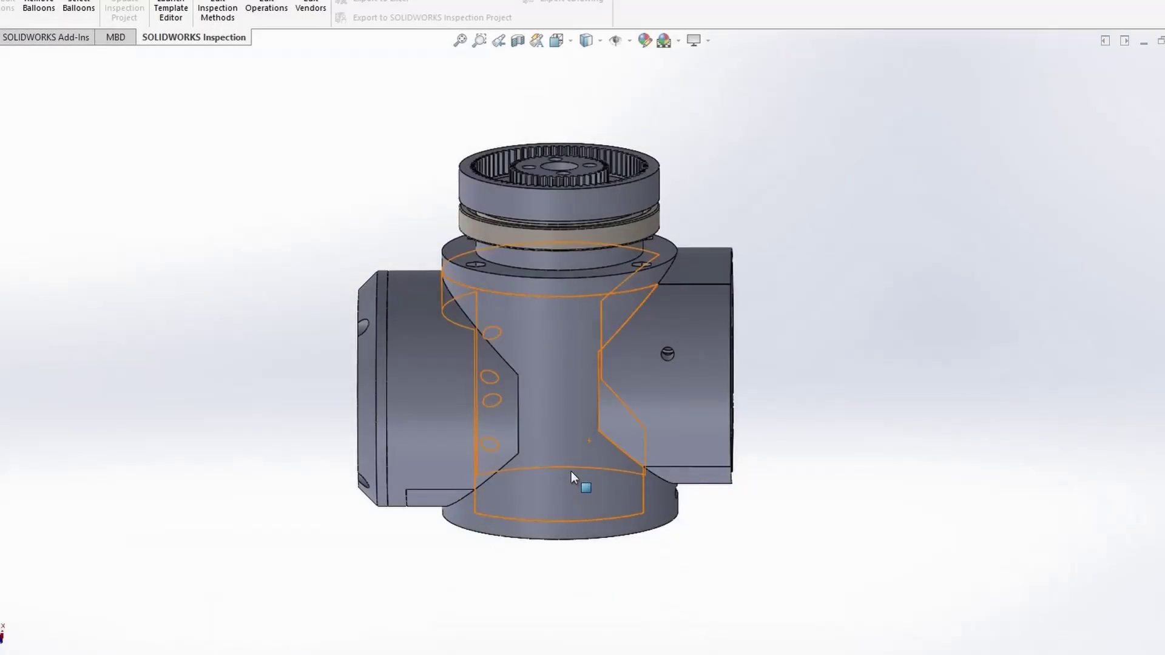
# Hide the joint's outer casing and view the exposed belt and pulley from a tilted angle.
pyautogui.moveTo(571, 472)
pyautogui.mouseDown(button='middle')
pyautogui.moveTo(617, 420)
pyautogui.moveTo(600, 432)
pyautogui.mouseUp(button='middle')
pyautogui.click(602, 434)
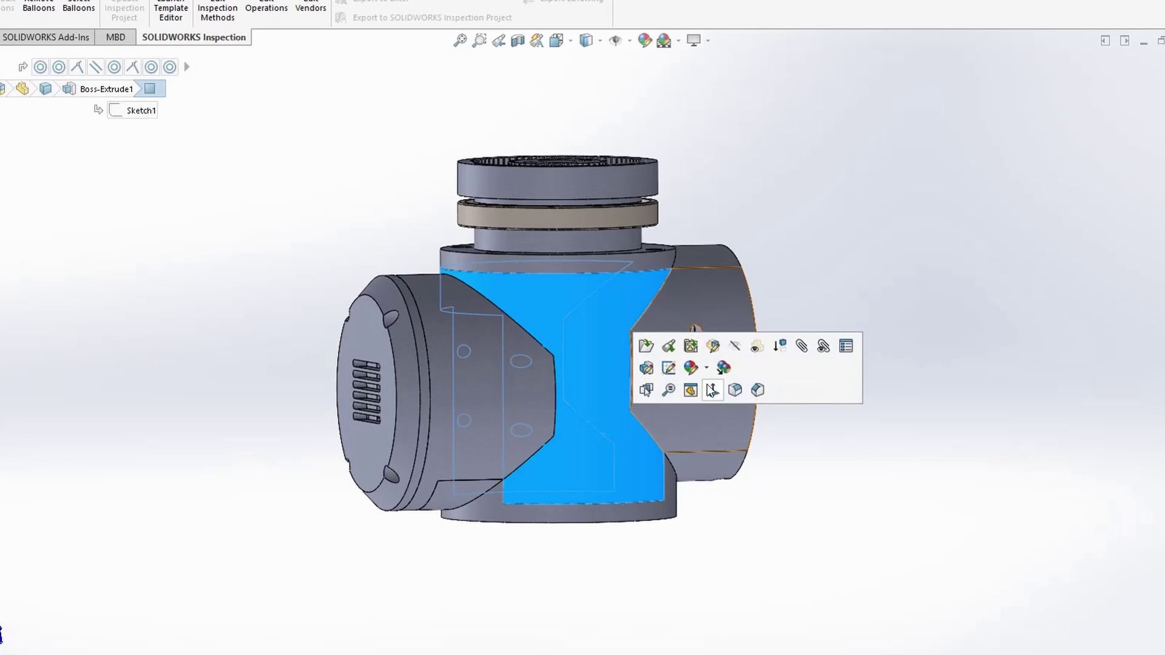
pyautogui.press('Tab')
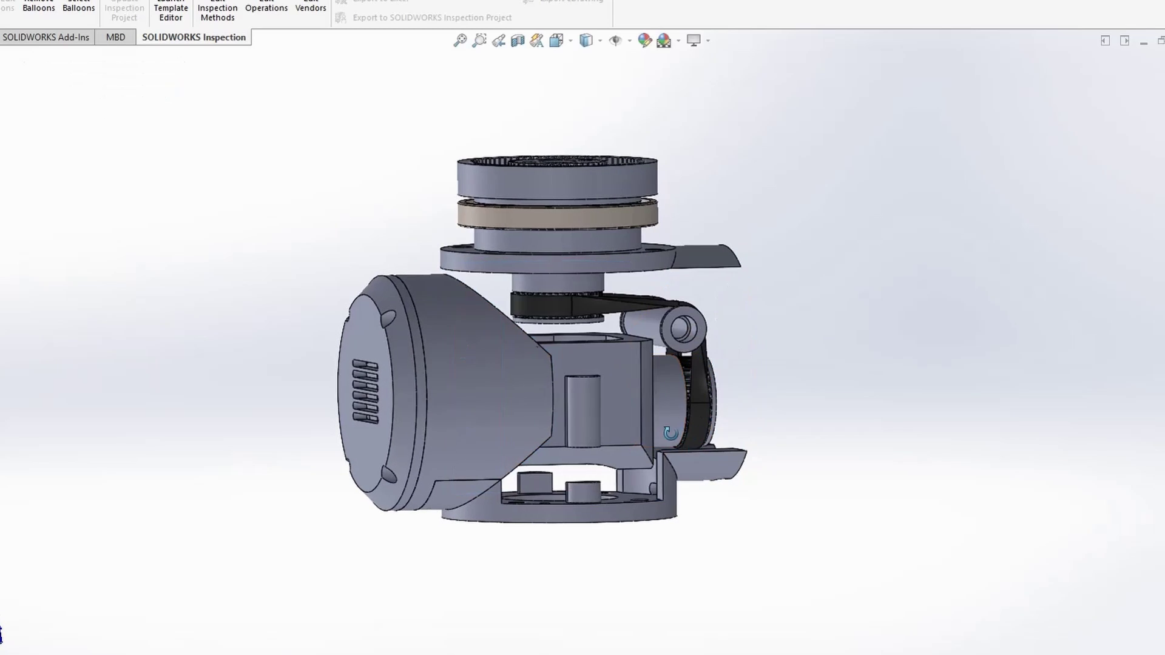
pyautogui.moveTo(686, 420); pyautogui.dragTo(610, 440, button='middle')
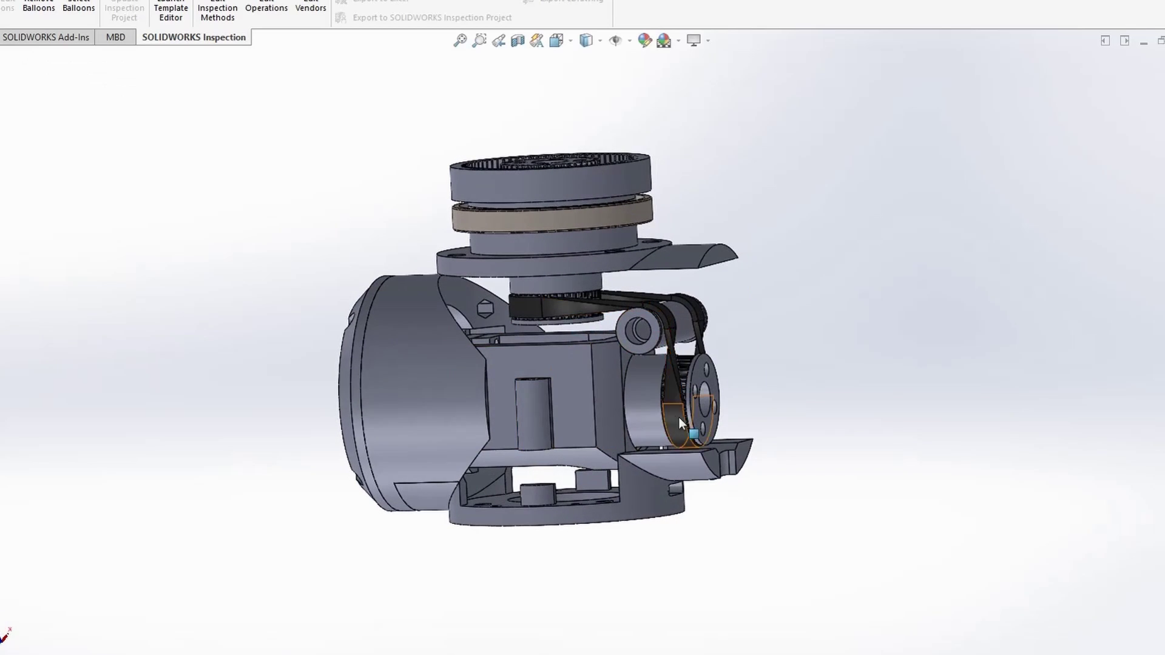
pyautogui.moveTo(629, 435)
pyautogui.mouseDown(button='middle')
pyautogui.moveTo(601, 426)
pyautogui.moveTo(583, 455)
pyautogui.mouseUp(button='middle')
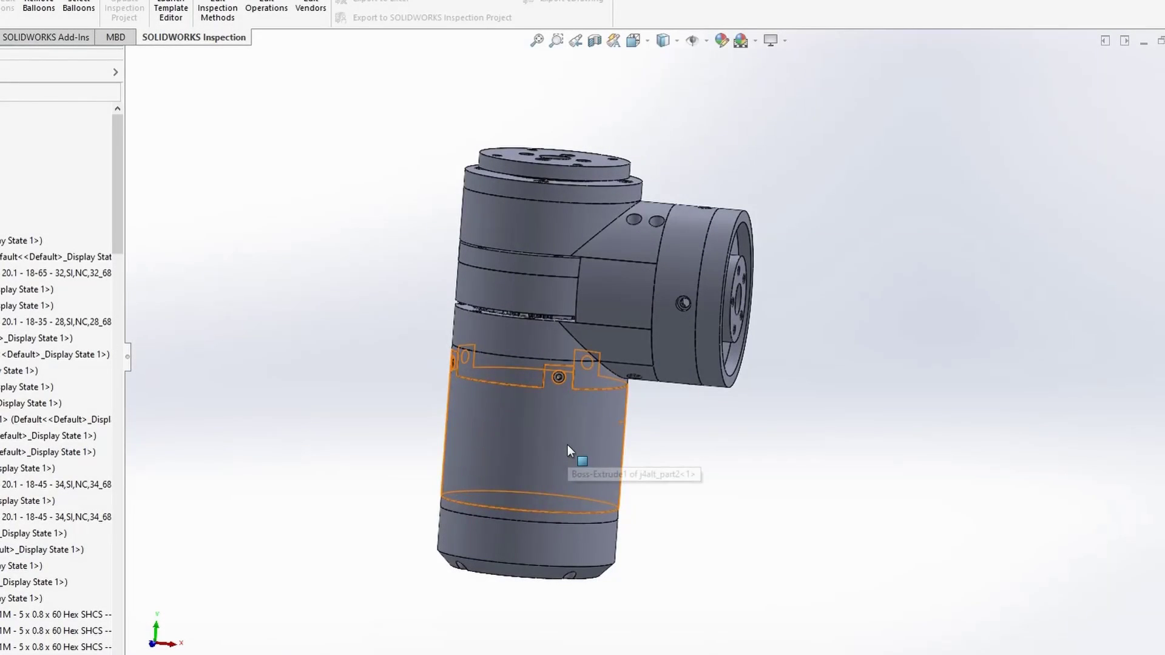
# Select the taller joint's lower cylindrical housing and orbit around the exposed shaft and flange.
pyautogui.click(567, 448)
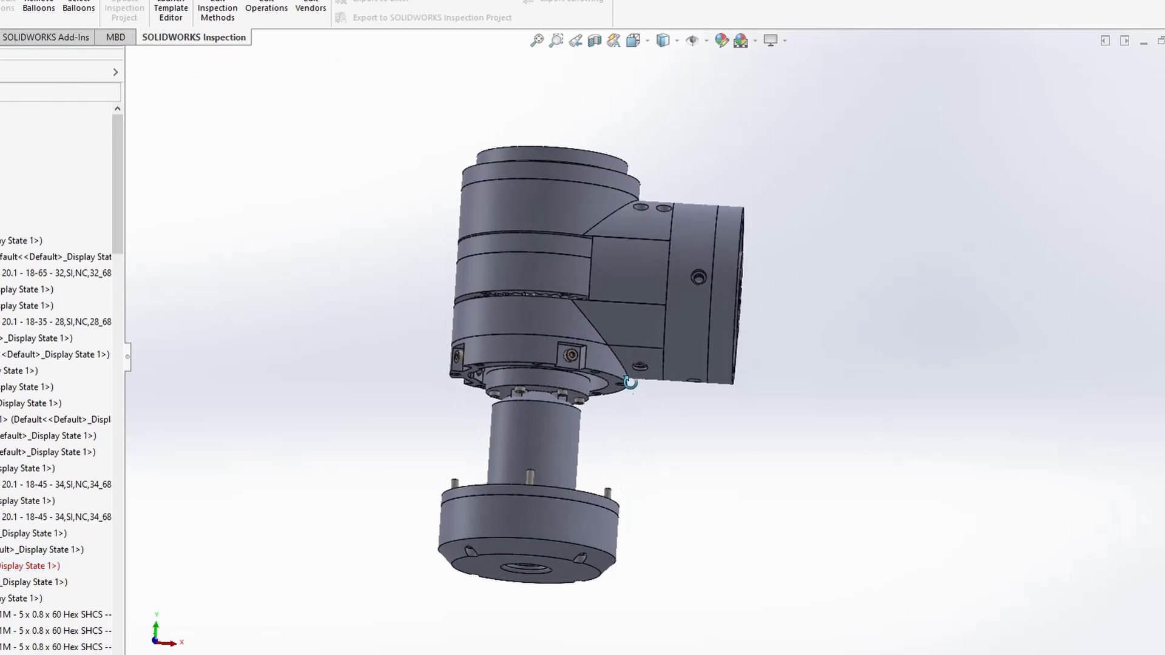
pyautogui.moveTo(674, 383)
pyautogui.mouseDown(button='middle')
pyautogui.moveTo(694, 294)
pyautogui.moveTo(709, 447)
pyautogui.moveTo(565, 410)
pyautogui.mouseUp(button='middle')
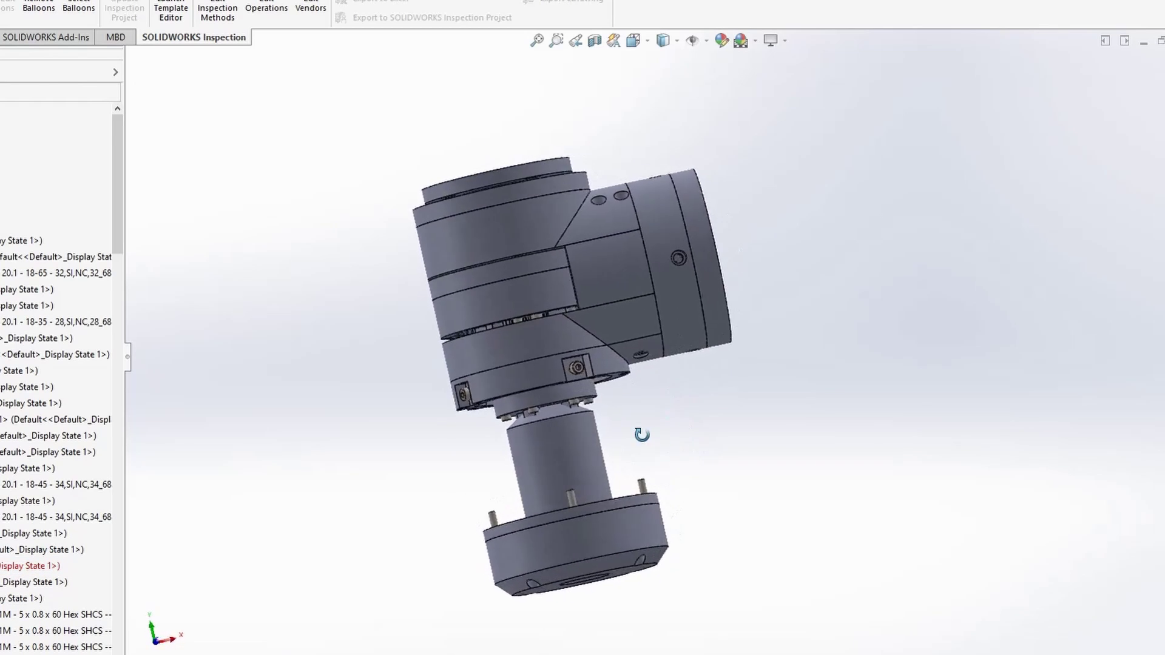